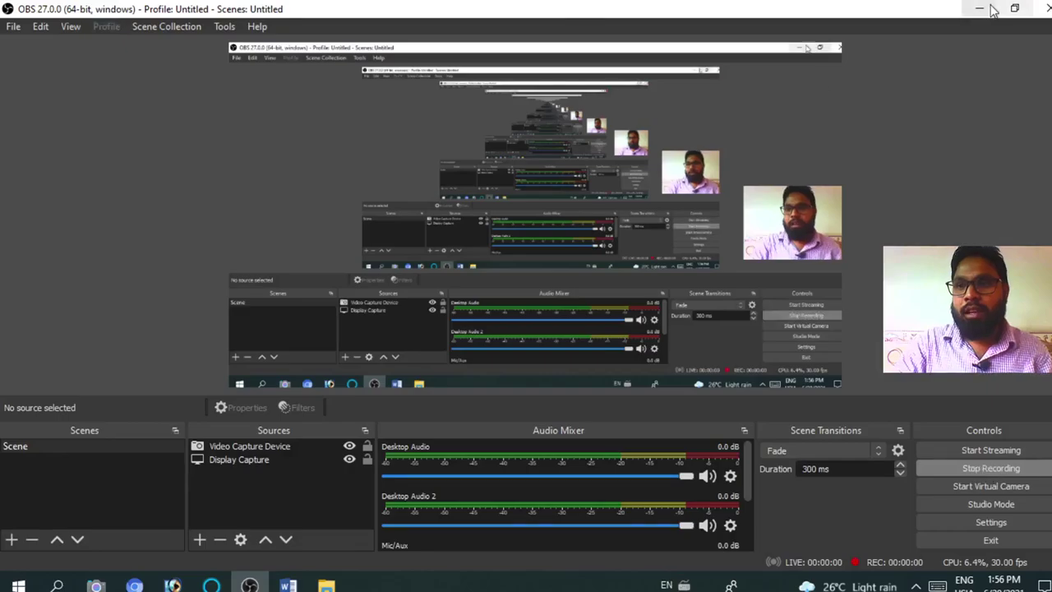
Start the OBS Studio screen recording to reveal the blank Word document
{"action": "left_click", "coordinate": [980, 8]}
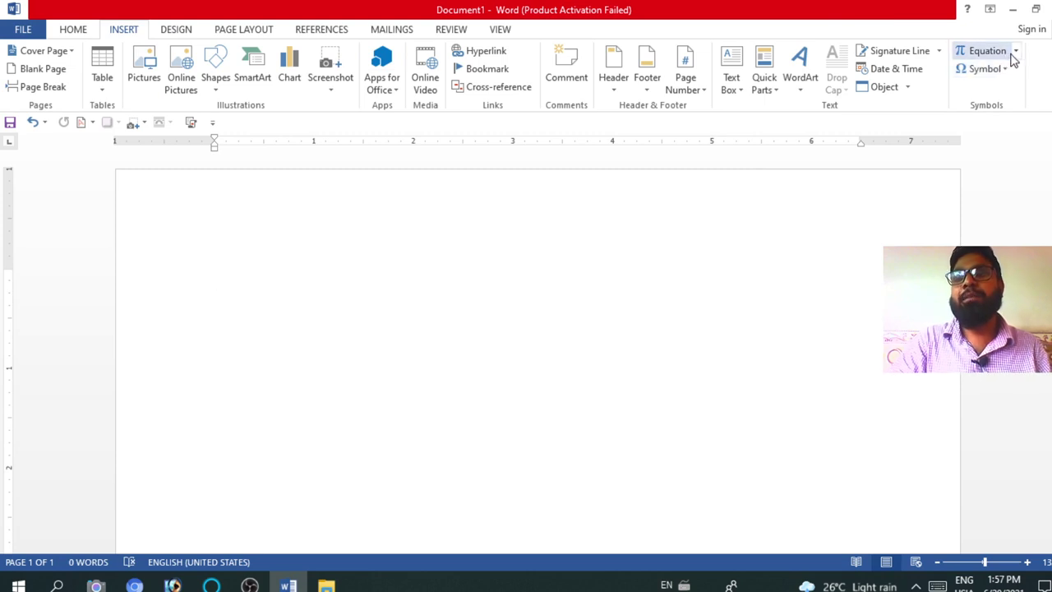
{"action": "left_click", "coordinate": [1015, 52]}
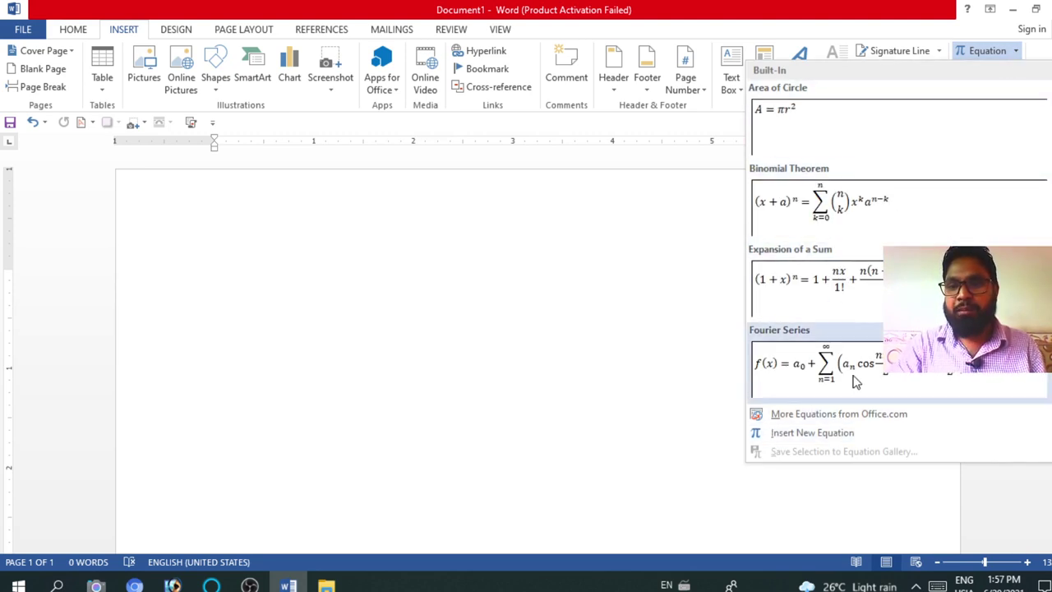
{"action": "left_click", "coordinate": [669, 386]}
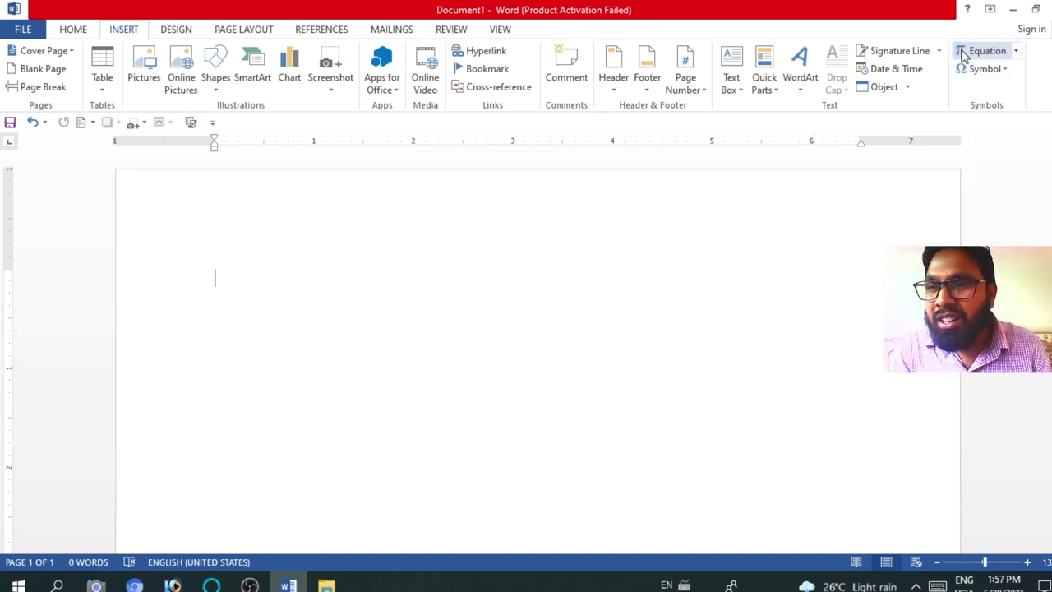
Insert a blank equation and bring up the Fraction layout choices
{"action": "left_click", "coordinate": [966, 54]}
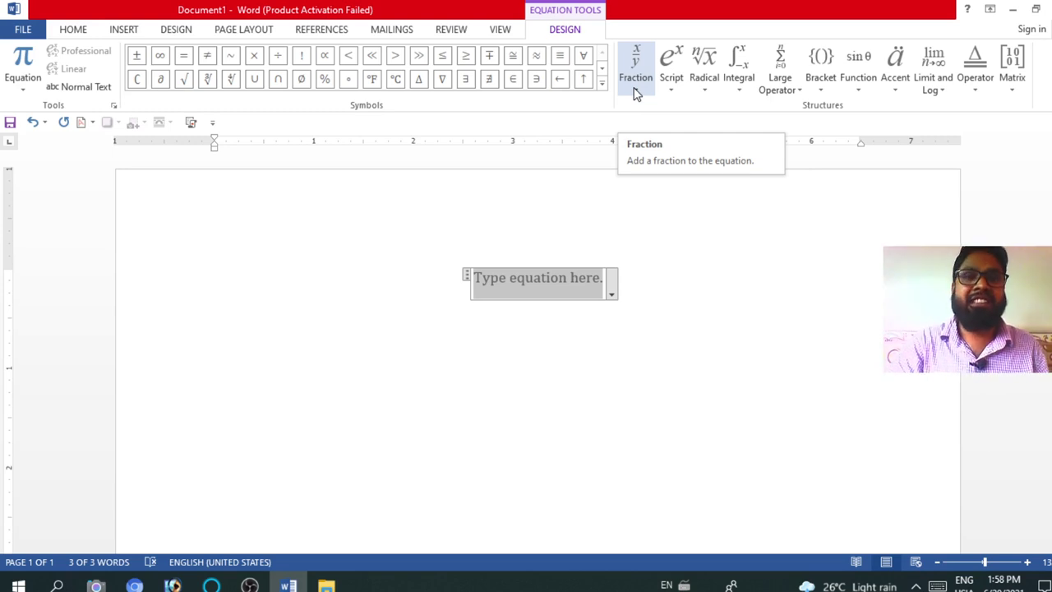
{"action": "left_click", "coordinate": [634, 91]}
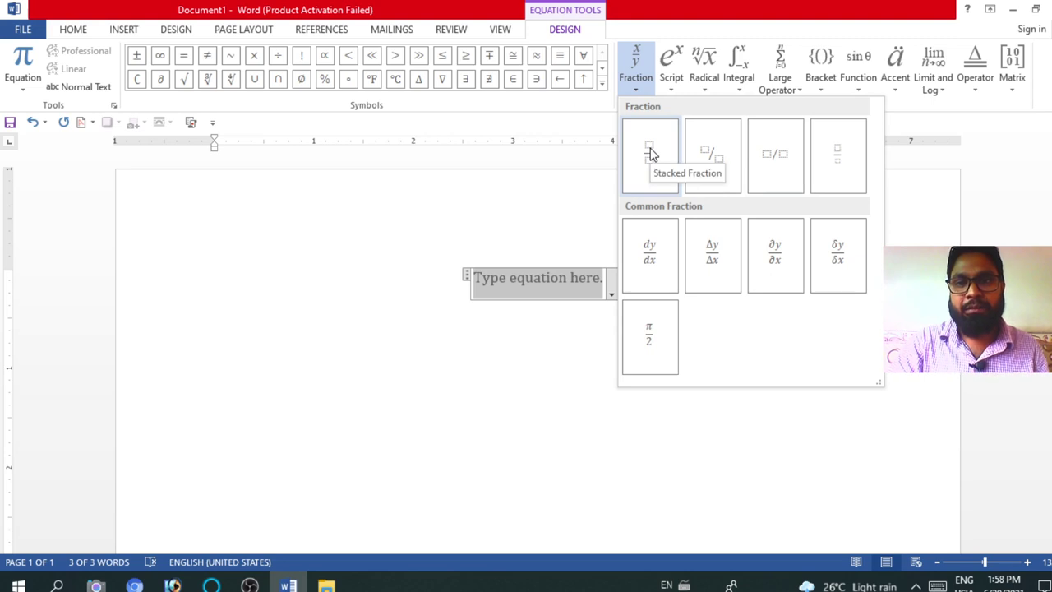
Build a stacked fraction 1/2 followed by a plus sign, then select the fraction for copying
{"action": "left_click", "coordinate": [651, 160]}
{"action": "left_click", "coordinate": [538, 276]}
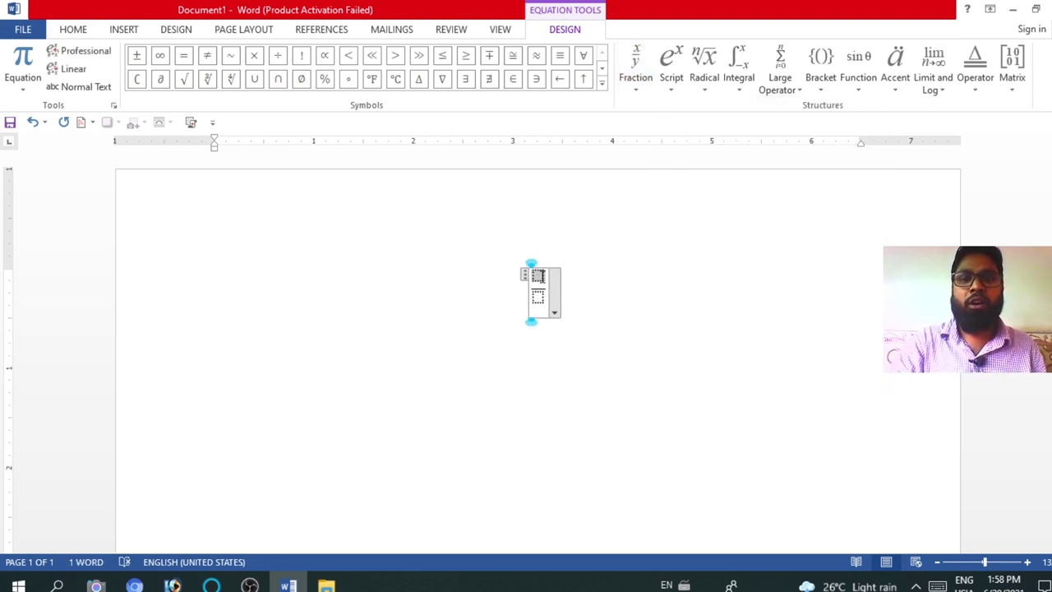
{"action": "type", "text": "1"}
{"action": "key", "text": "Down"}
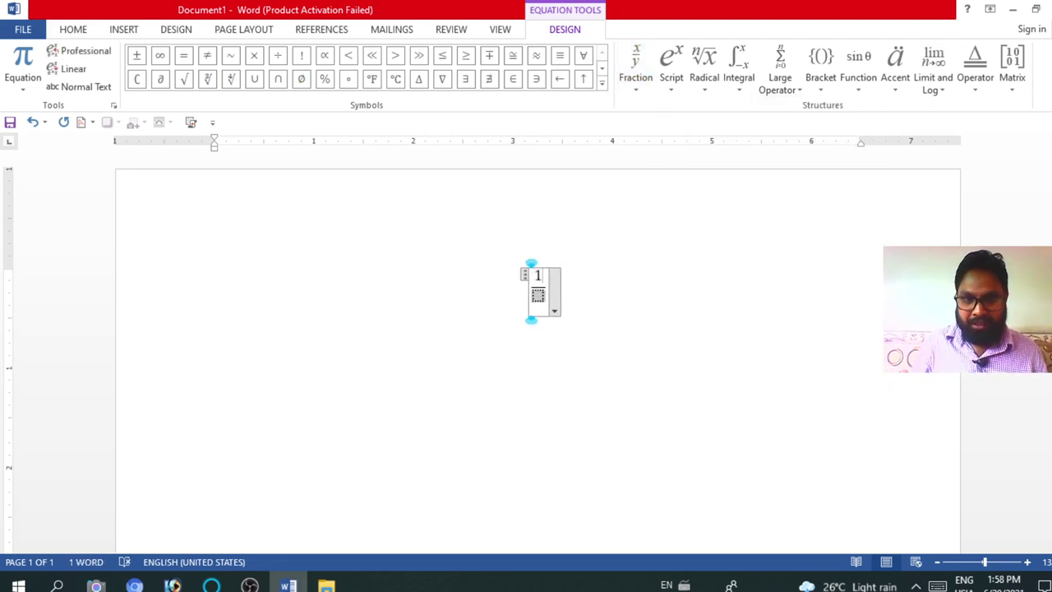
{"action": "type", "text": "2"}
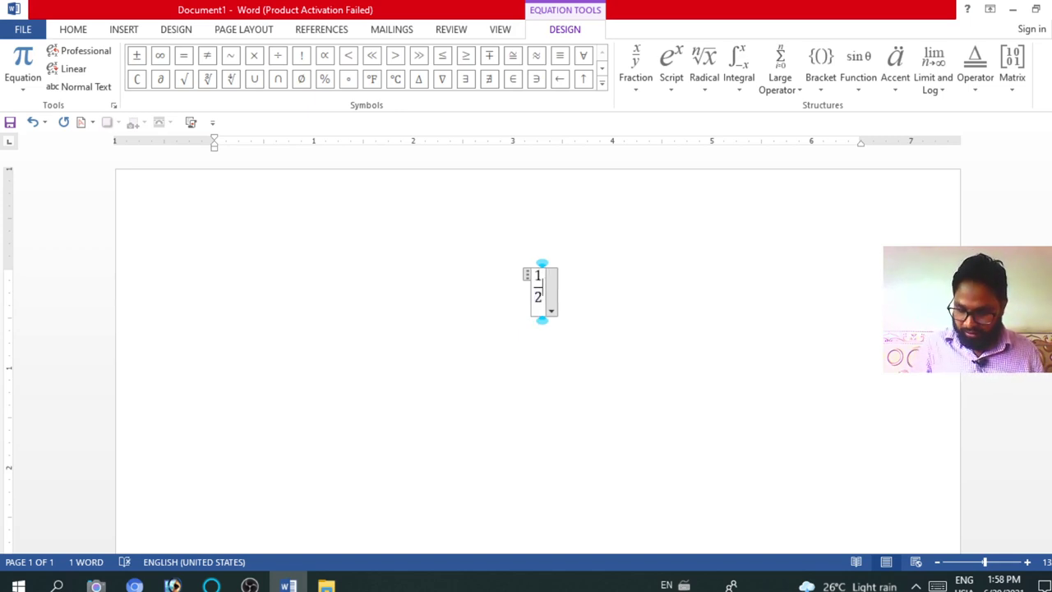
{"action": "type", "text": "+"}
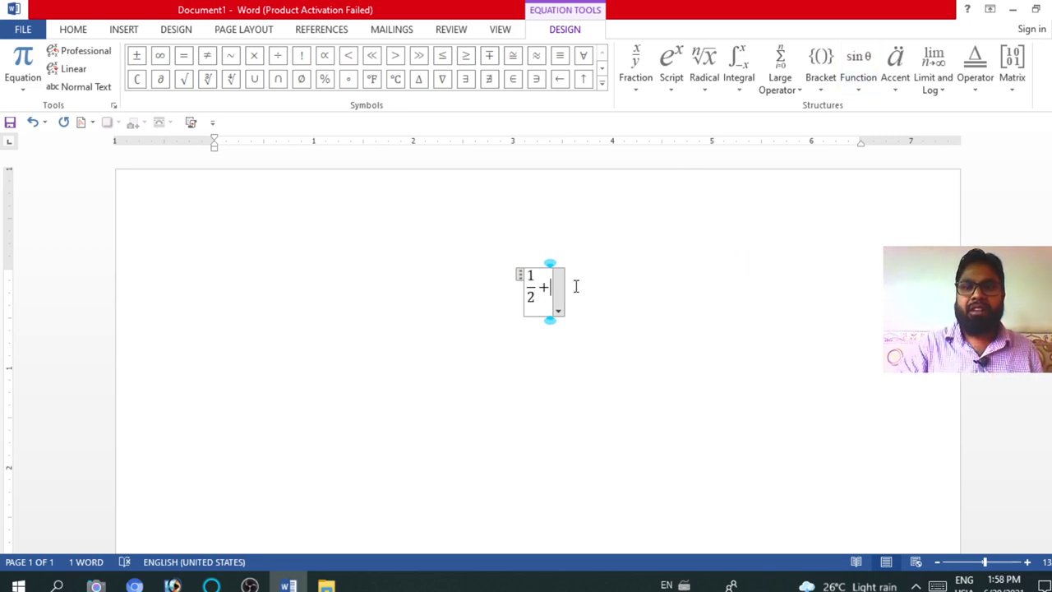
{"action": "mouse_move", "coordinate": [545, 287]}
{"action": "left_mouse_down"}
{"action": "mouse_move", "coordinate": [530, 285]}
{"action": "mouse_move", "coordinate": [532, 313]}
{"action": "left_mouse_up"}
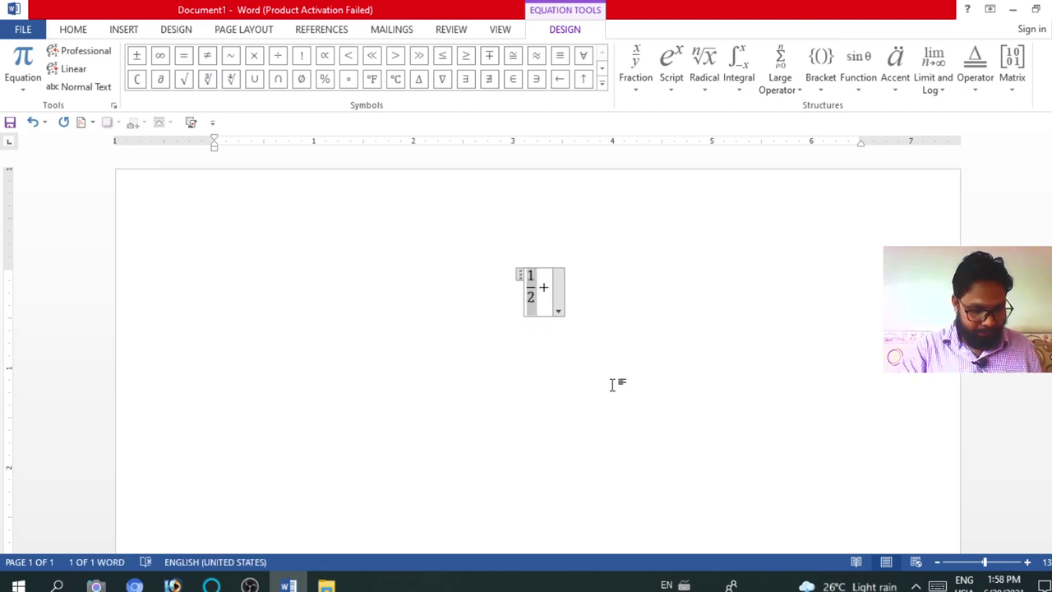
Paste the copied fraction after the plus and change it to 6/3
{"action": "left_click", "coordinate": [547, 287]}
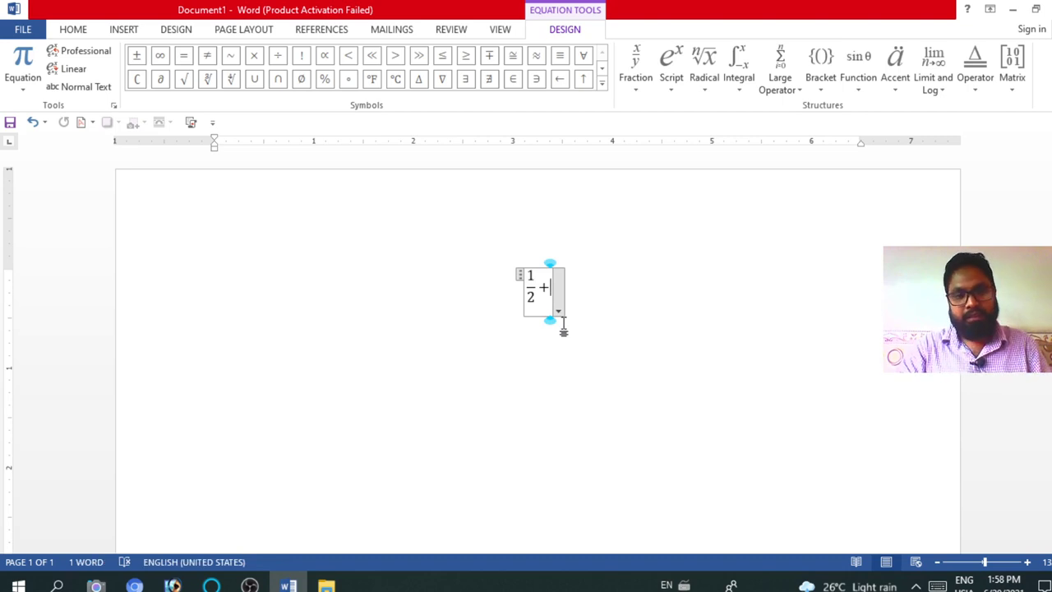
{"action": "key", "text": "ctrl+v"}
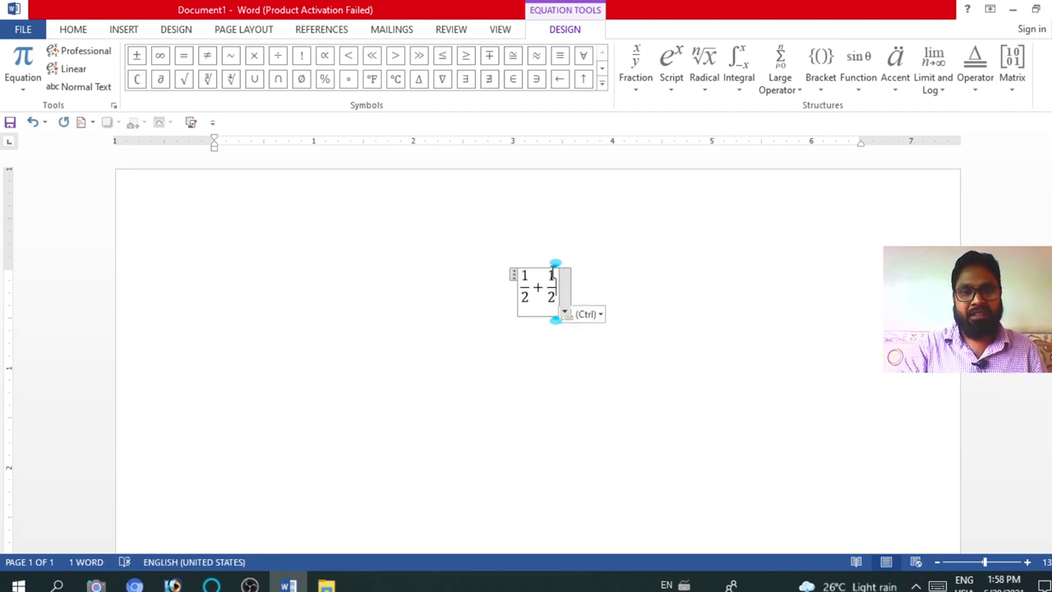
{"action": "left_click", "coordinate": [554, 277]}
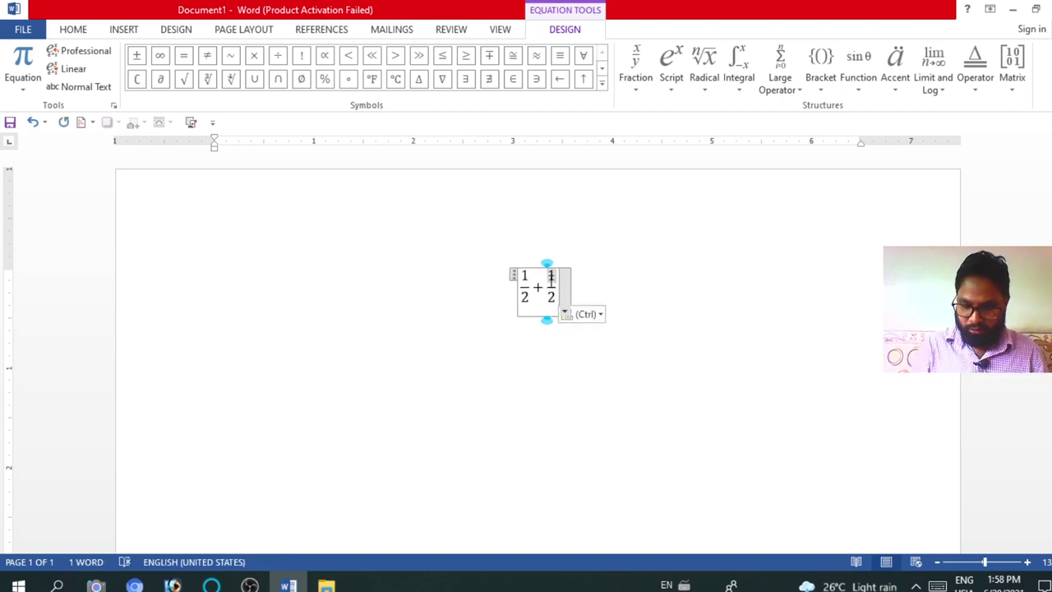
{"action": "double_click", "coordinate": [553, 277]}
{"action": "type", "text": "6"}
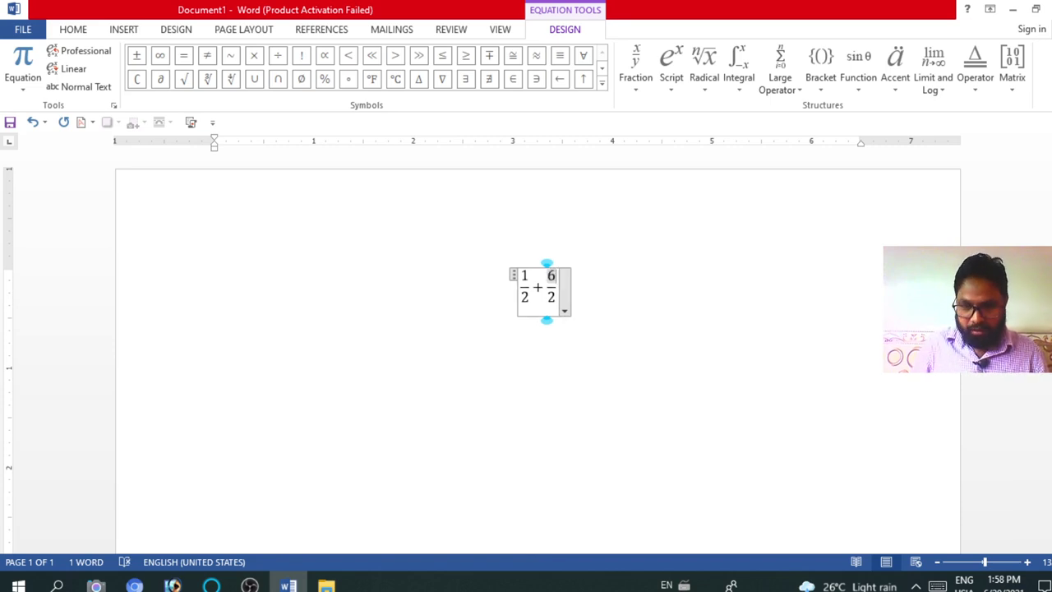
{"action": "double_click", "coordinate": [552, 297]}
{"action": "key", "text": "BackSpace"}
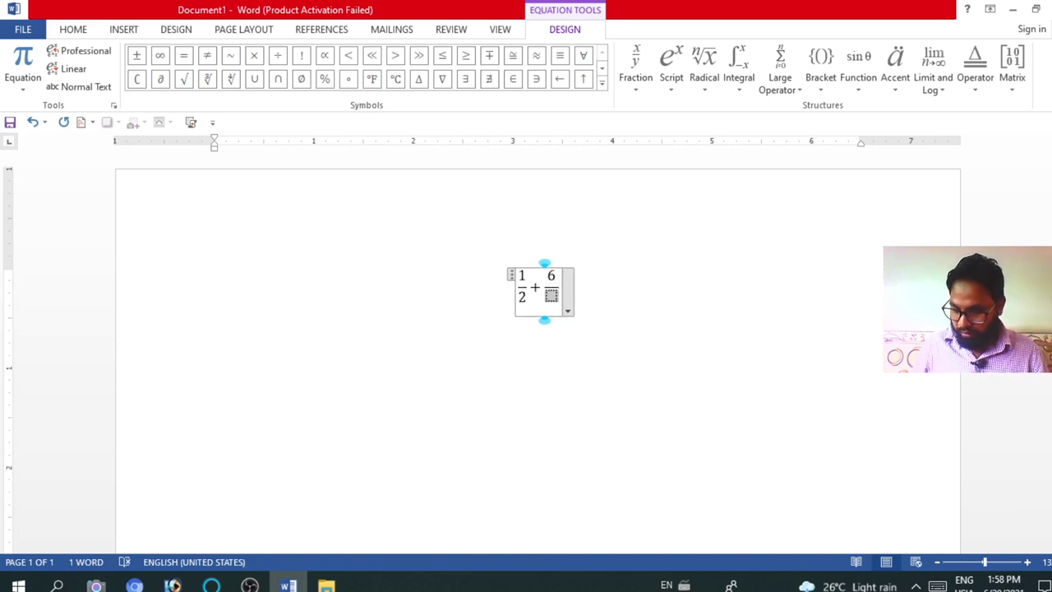
{"action": "type", "text": "3"}
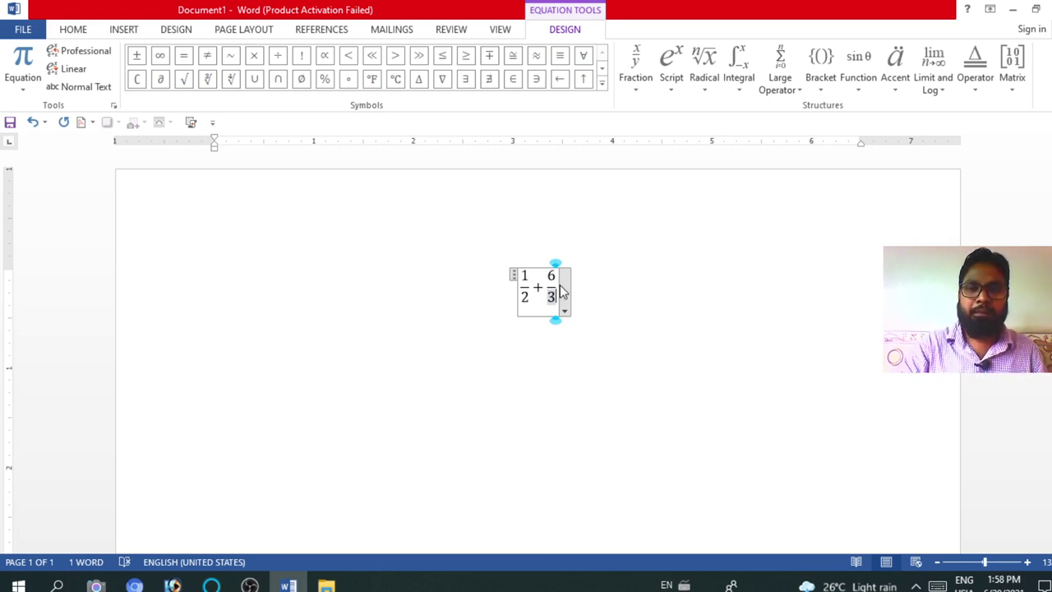
{"action": "left_click", "coordinate": [559, 284]}
Add a minus sign and a pasted fraction edited to 15/25
{"action": "left_click", "coordinate": [558, 289]}
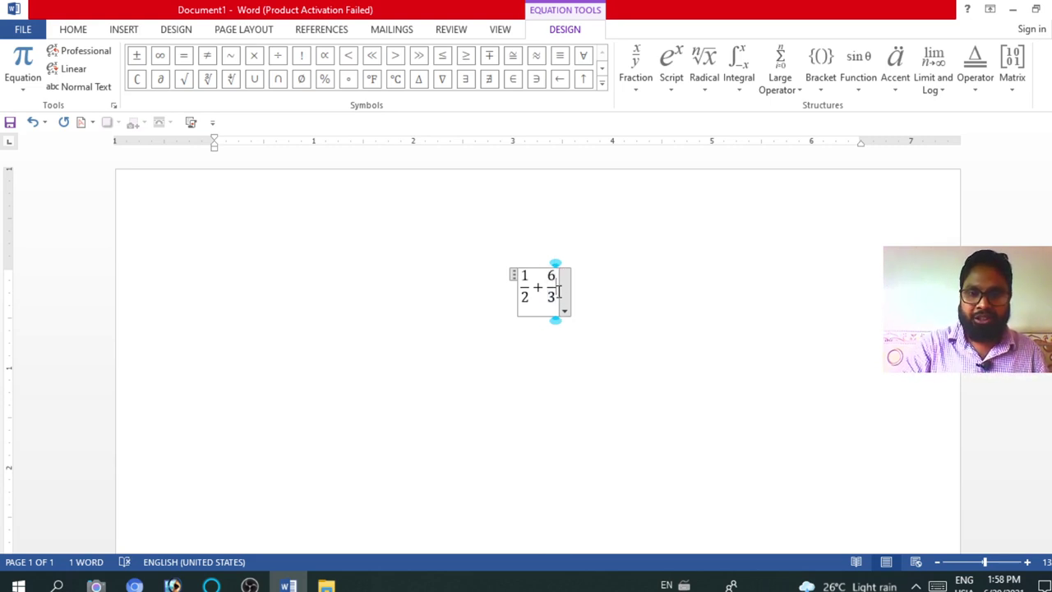
{"action": "type", "text": "-"}
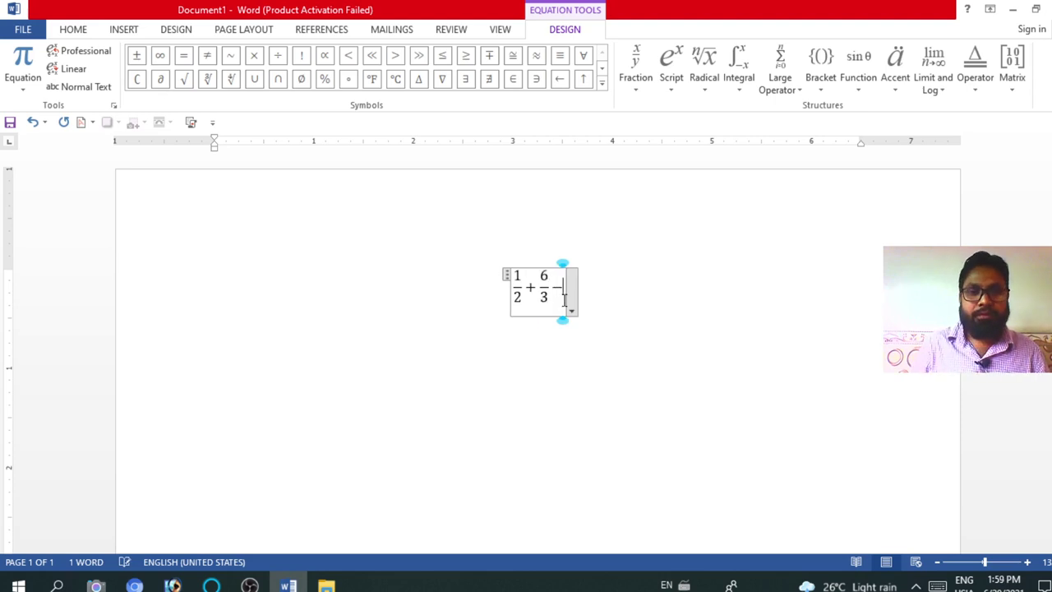
{"action": "key", "text": "ctrl+v"}
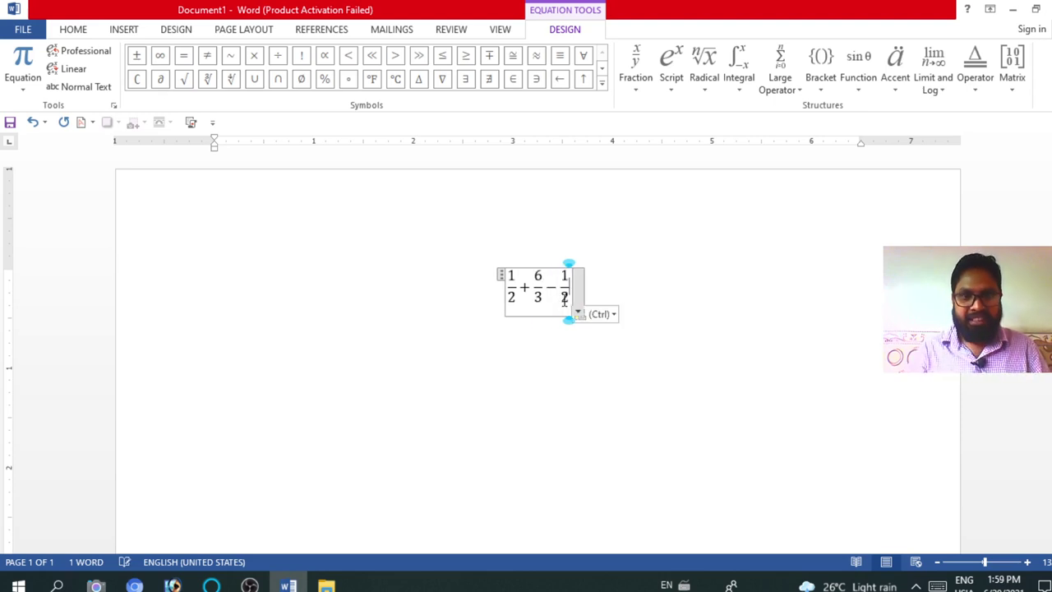
{"action": "key", "text": "shift+Left"}
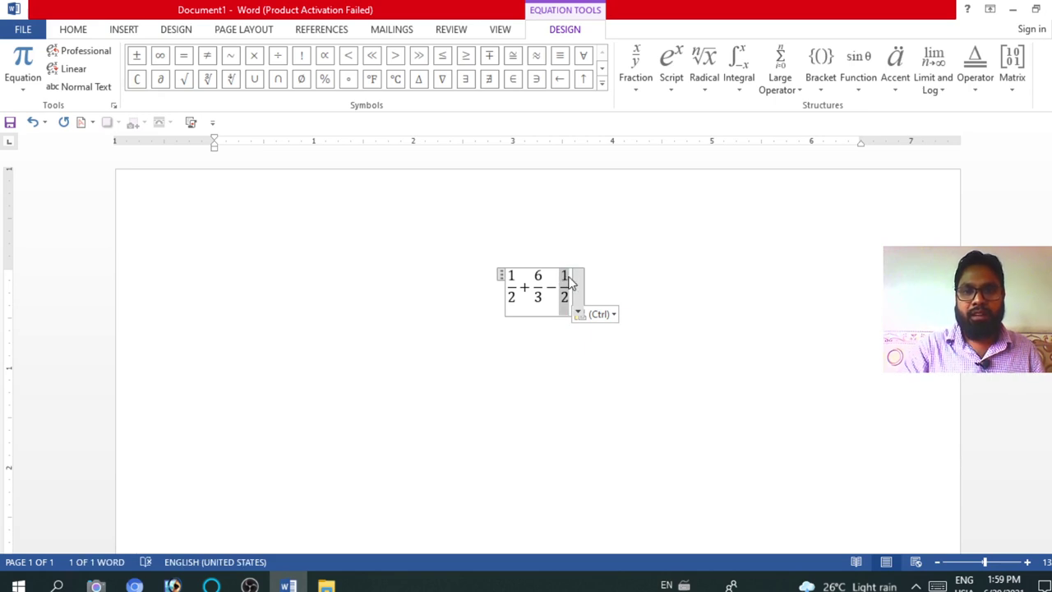
{"action": "left_click", "coordinate": [569, 282]}
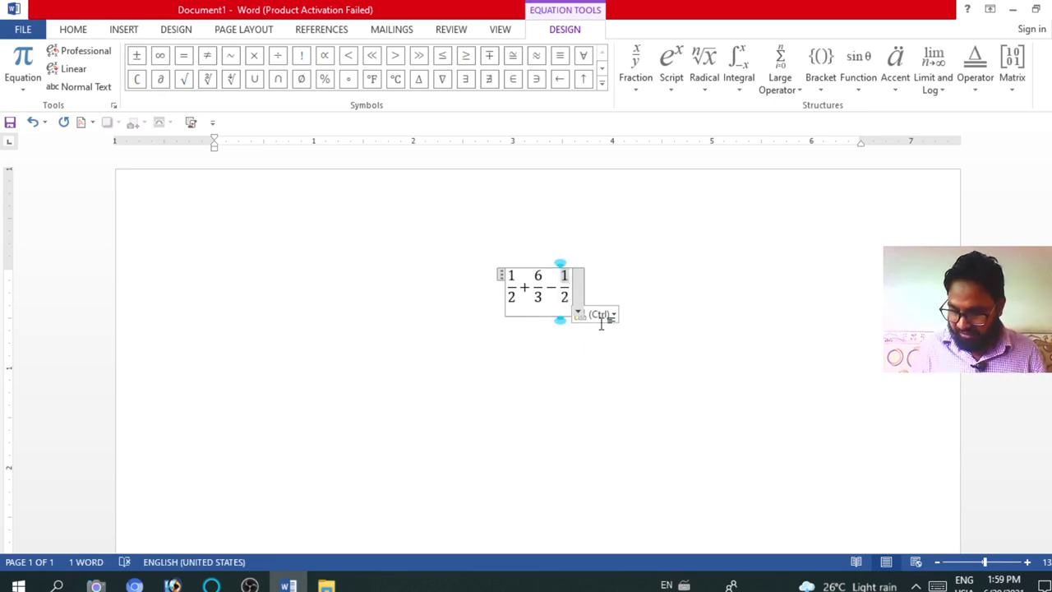
{"action": "type", "text": "5"}
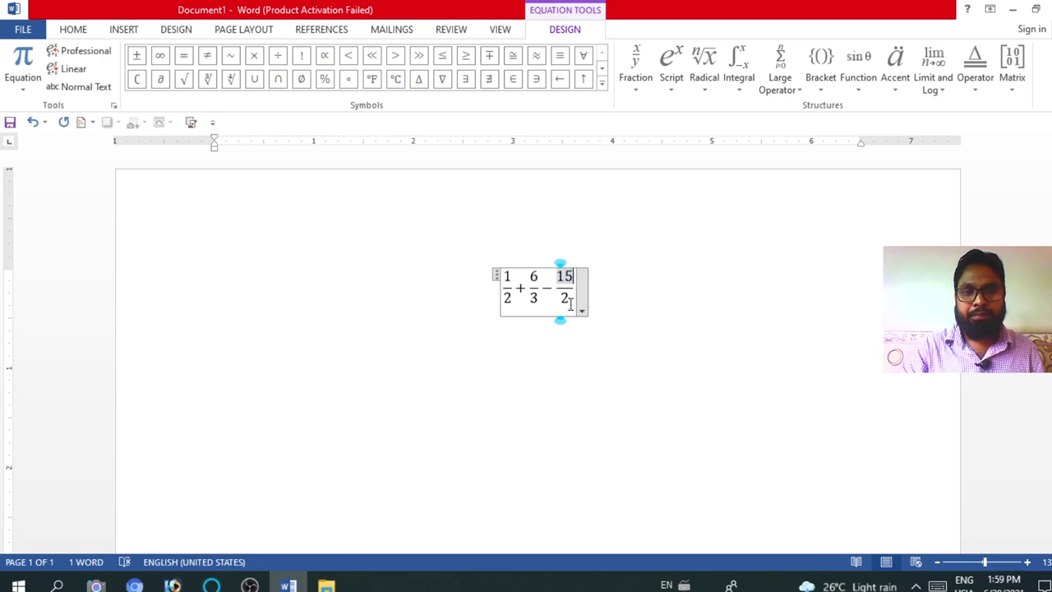
{"action": "left_click", "coordinate": [572, 300]}
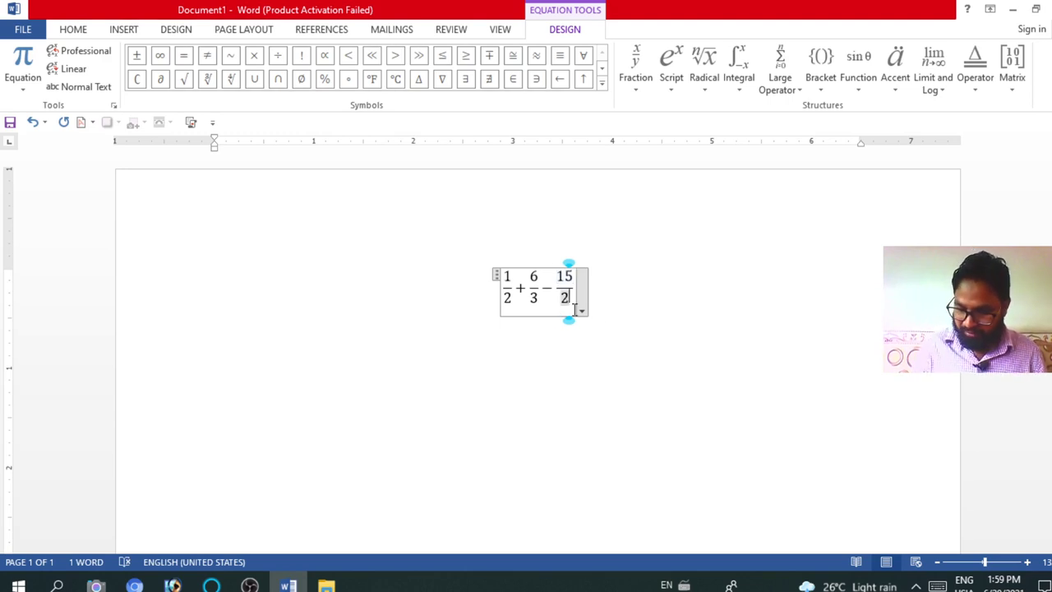
{"action": "type", "text": "25"}
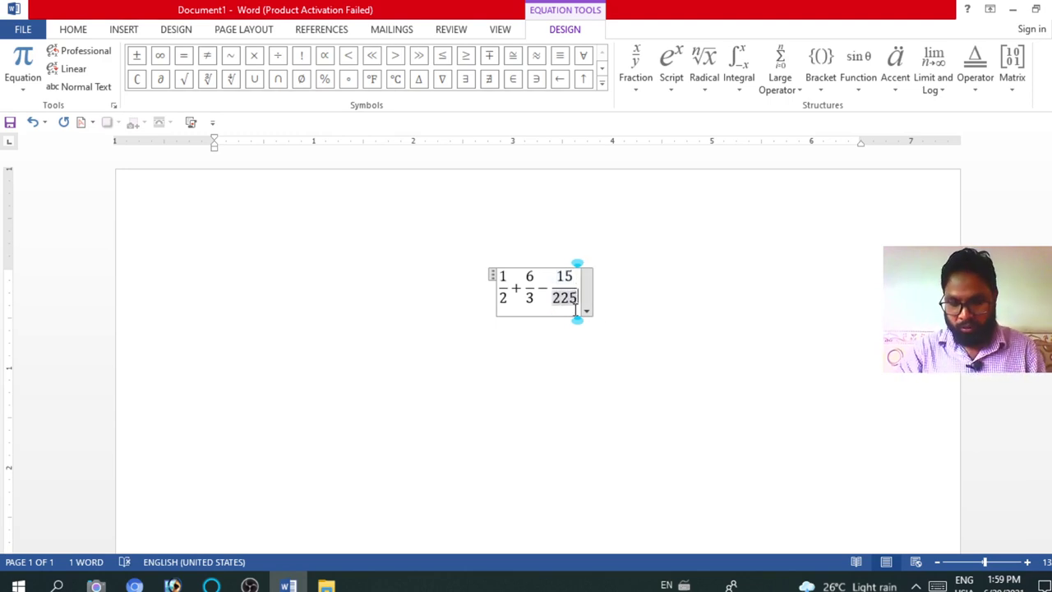
{"action": "key", "text": "BackSpace"}
{"action": "key", "text": "BackSpace"}
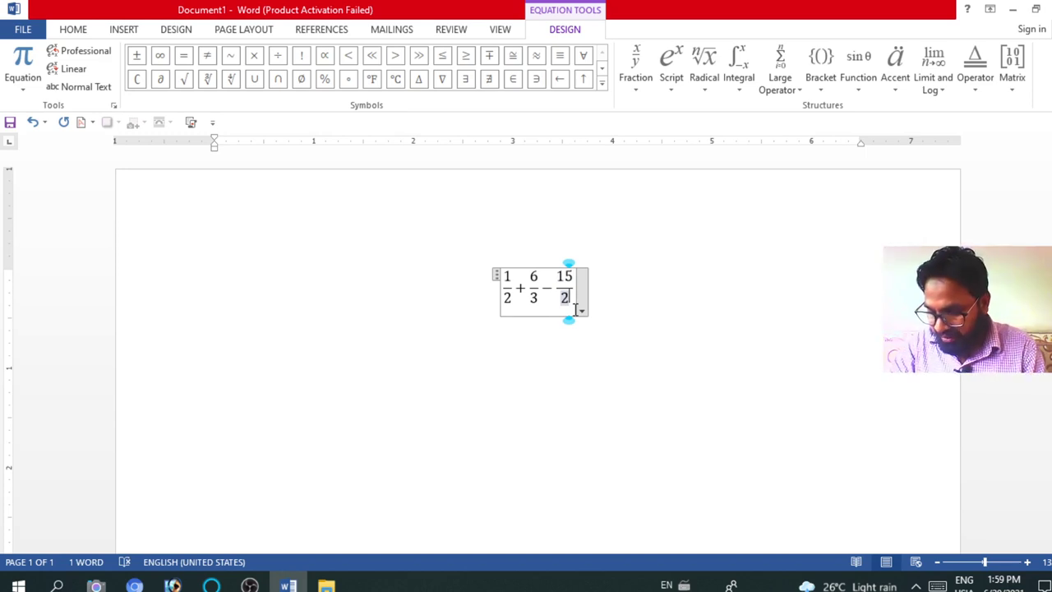
{"action": "type", "text": "5"}
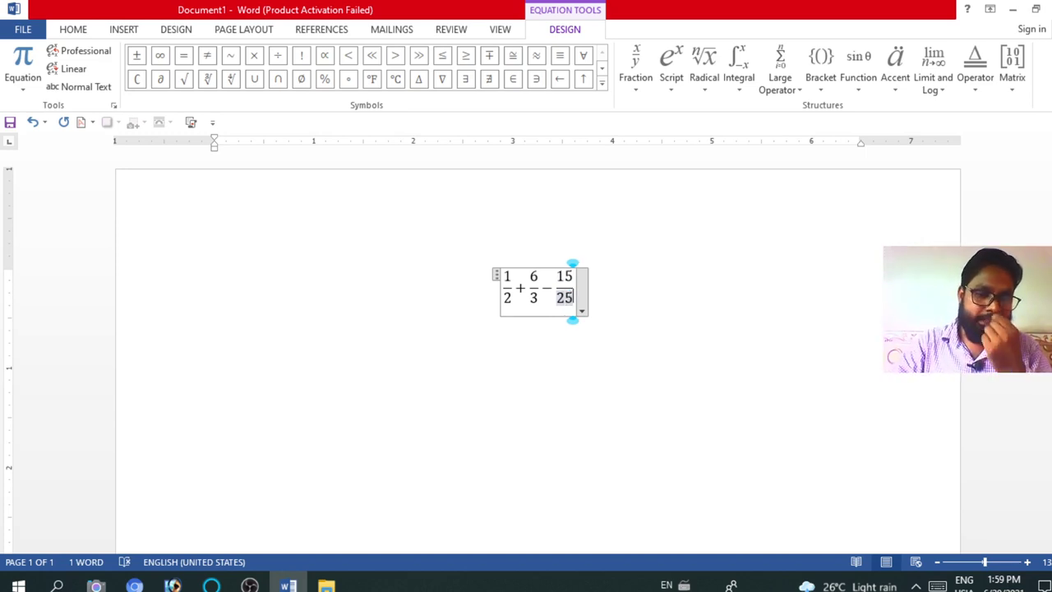
Exit equation editing and left-align the finished 1/2 + 6/3 − 15/25 equation
{"action": "left_click", "coordinate": [646, 342]}
{"action": "key", "text": "ctrl+l"}
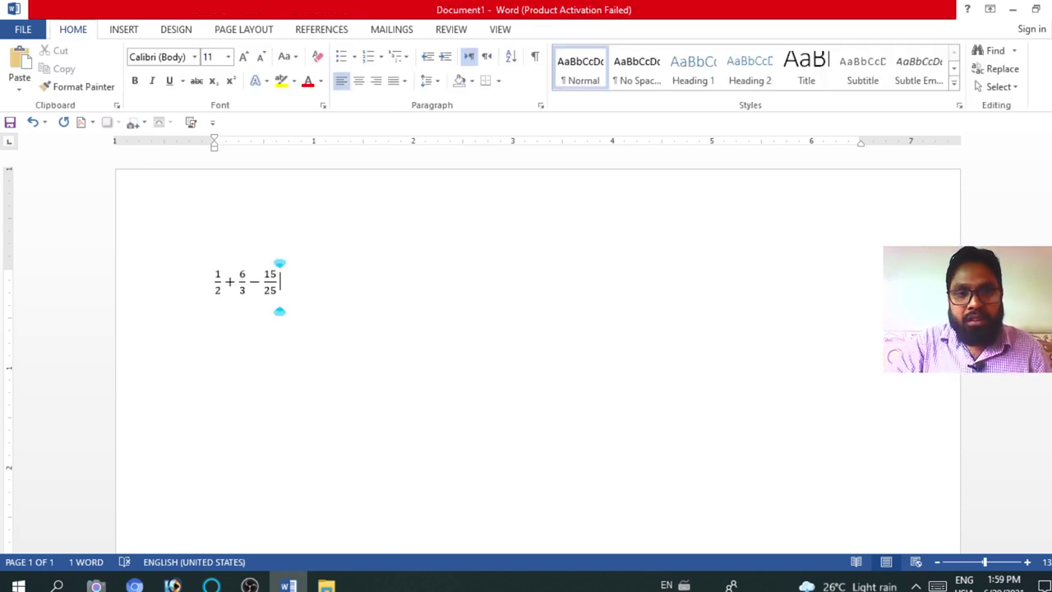